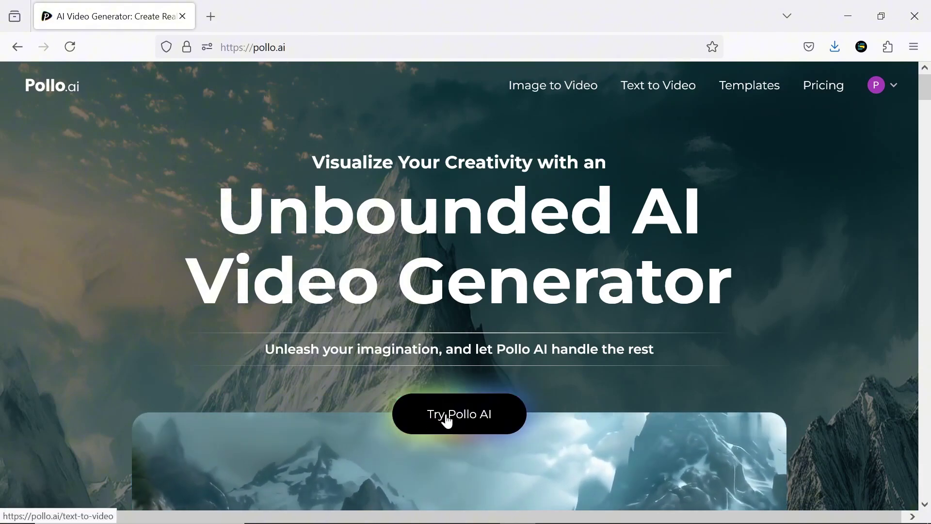
Refresh the prompt ideas in the text-to-video generator and fill the prompt with The Lone Commuter idea.
left_click(444, 417)
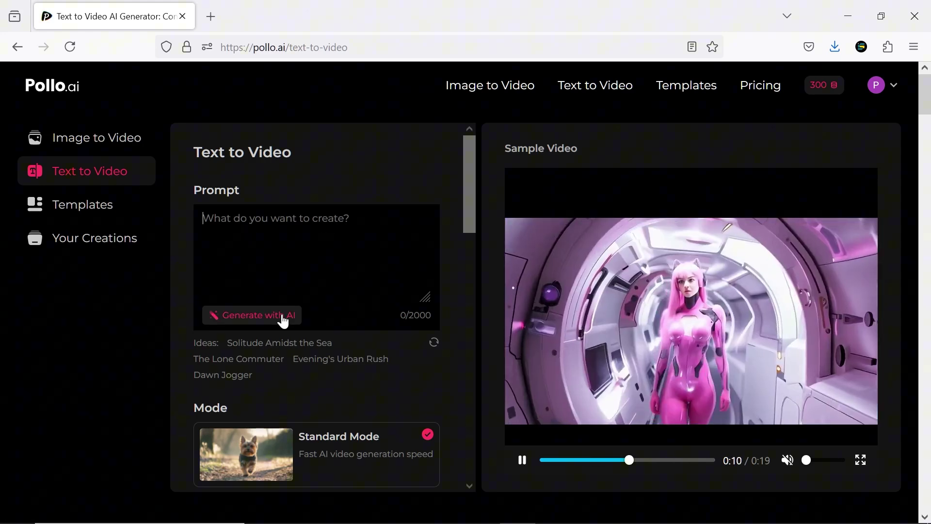
mouse_move(238, 364)
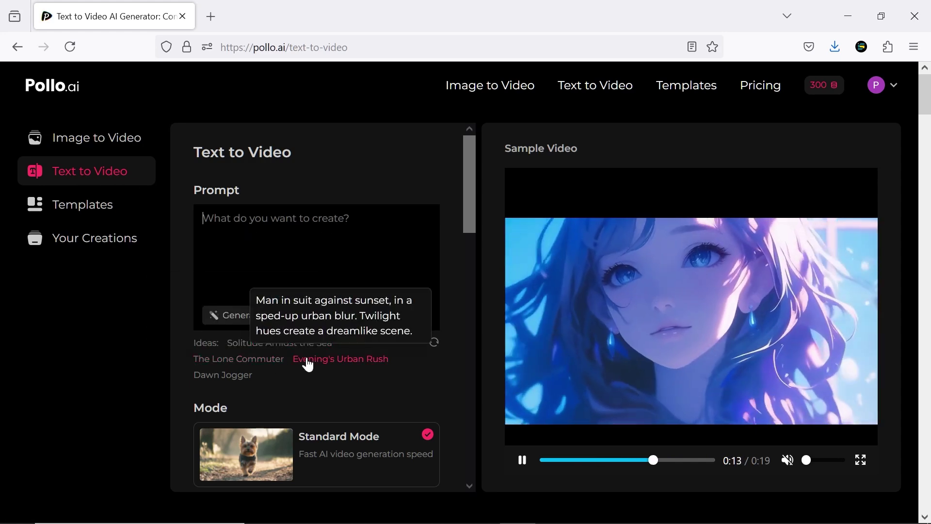
left_click(435, 344)
left_click(434, 346)
left_click(434, 347)
left_click(434, 349)
left_click(435, 349)
left_click(280, 343)
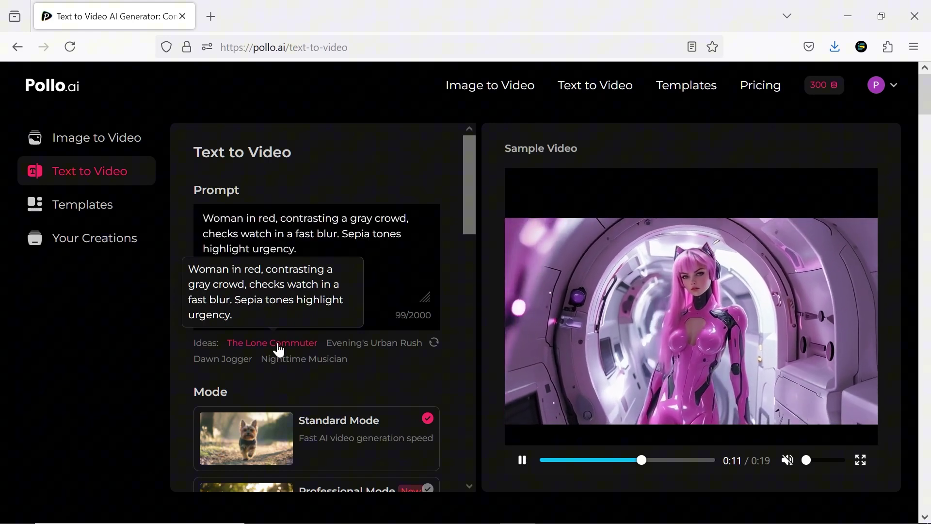
Try a 10s clip length in the generation settings.
left_click_drag(473, 170, 472, 221)
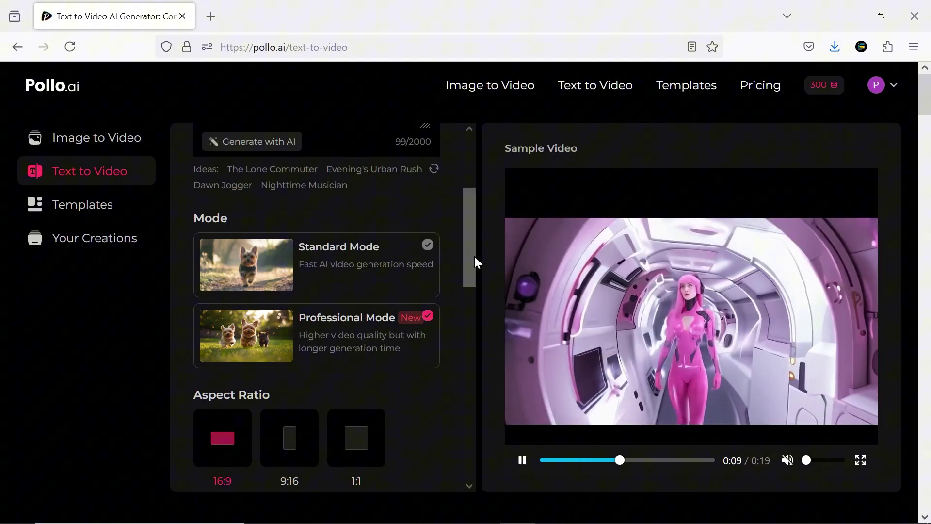
left_click_drag(468, 243, 457, 303)
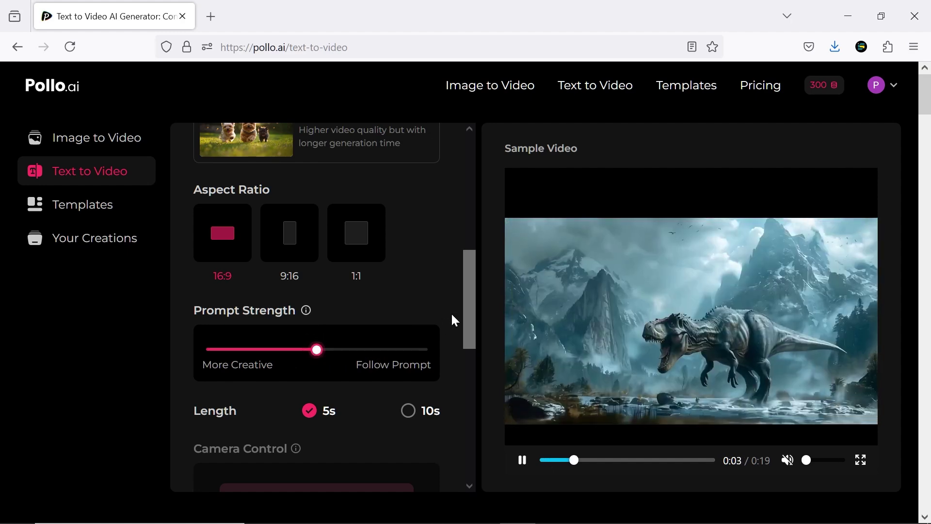
left_click_drag(475, 289, 470, 324)
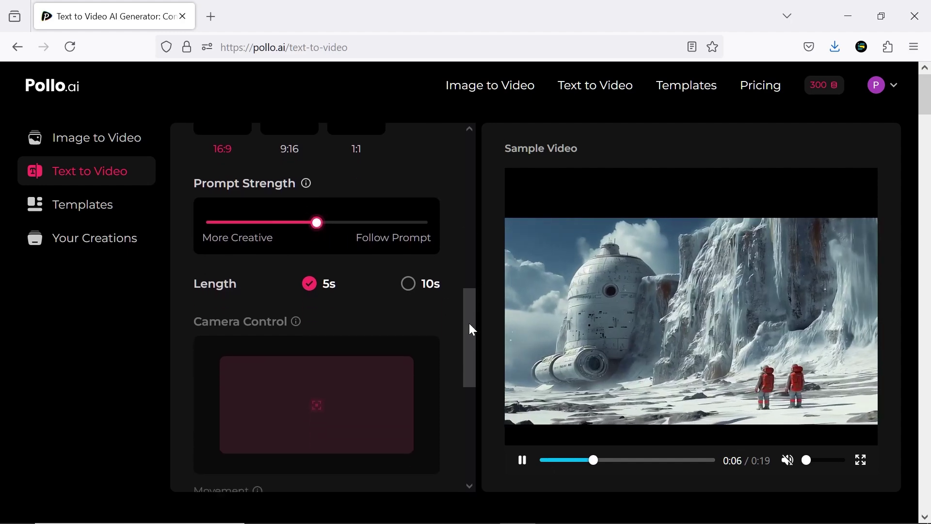
mouse_move(306, 292)
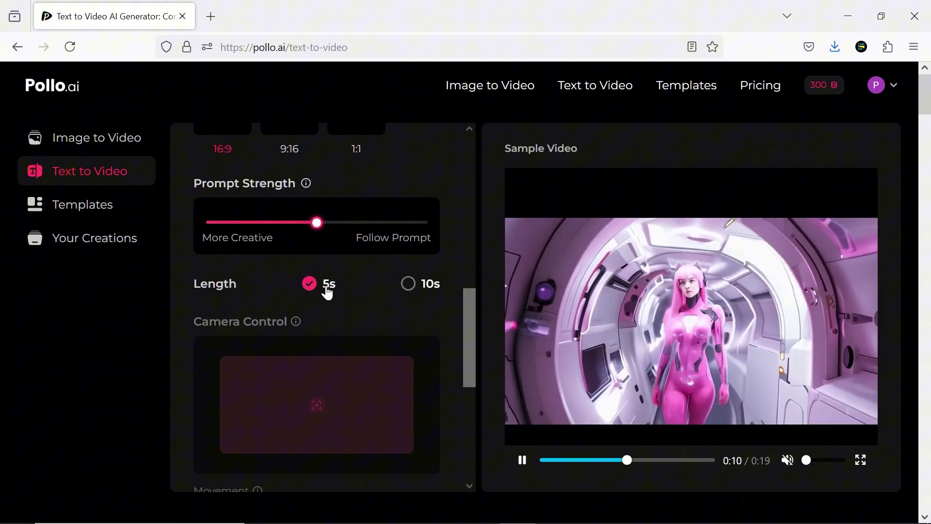
left_click(410, 284)
Apply the Horizontal Pan camera movement and adjust its strength.
left_click_drag(460, 309, 461, 432)
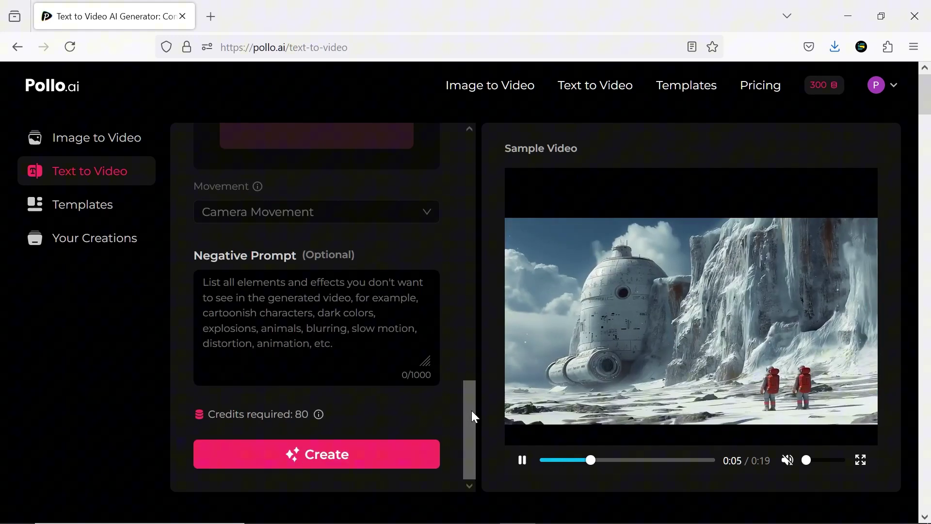
left_click_drag(472, 410, 442, 366)
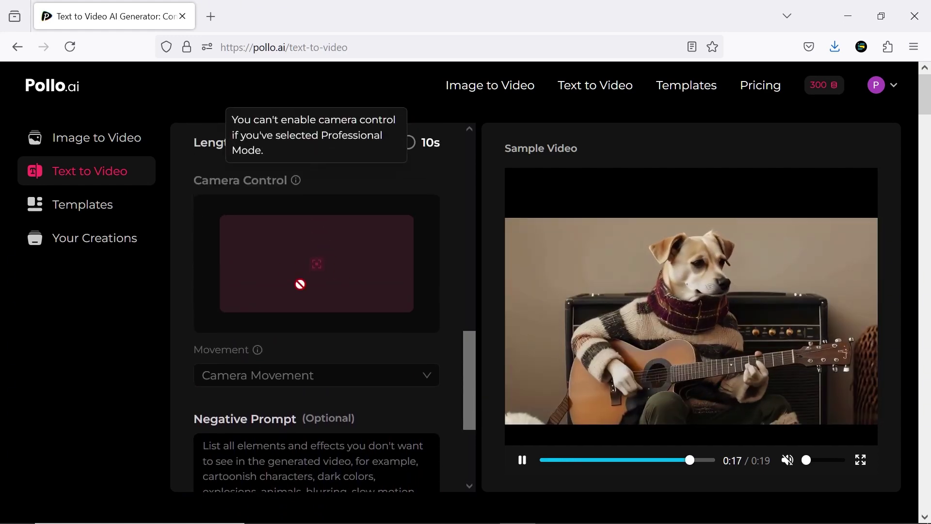
left_click_drag(468, 385, 485, 267)
left_click_drag(468, 222, 482, 358)
left_click(425, 395)
left_click(252, 219)
left_click_drag(291, 418, 348, 407)
Try Horizontal Tilt and Zoom, then reset to no camera movement at 5s for 40 credits.
left_click(340, 388)
left_click(328, 290)
mouse_move(411, 428)
left_mouse_down()
mouse_move(144, 414)
mouse_move(354, 439)
mouse_move(376, 419)
mouse_move(401, 428)
mouse_move(197, 412)
mouse_move(410, 426)
left_mouse_up()
left_click(345, 391)
left_click(314, 344)
left_click(407, 393)
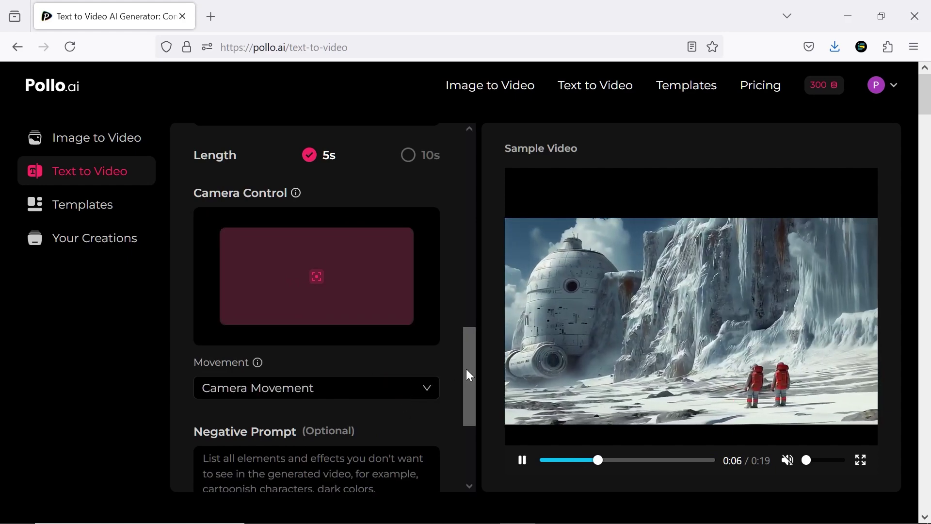
left_click_drag(466, 374, 492, 441)
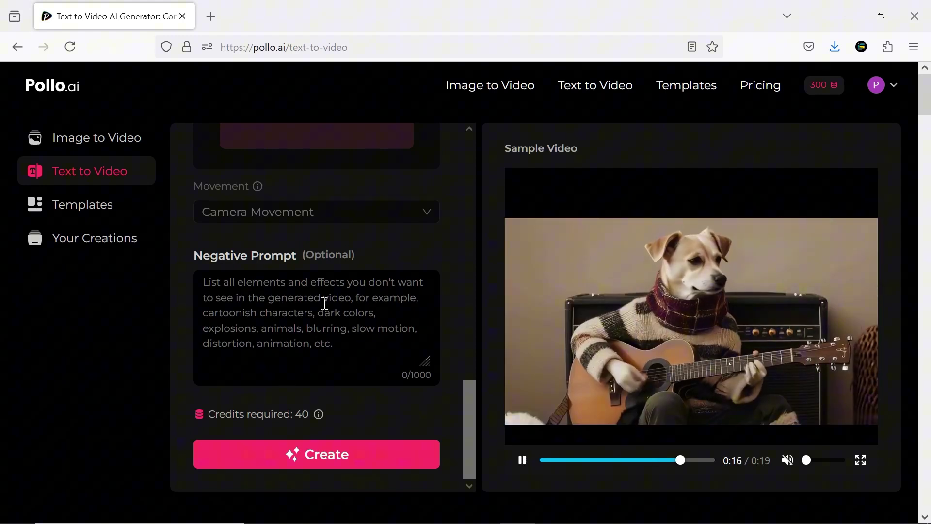
Generate the 5-second woman-in-red clip, leaving 260 credits.
left_click(418, 454)
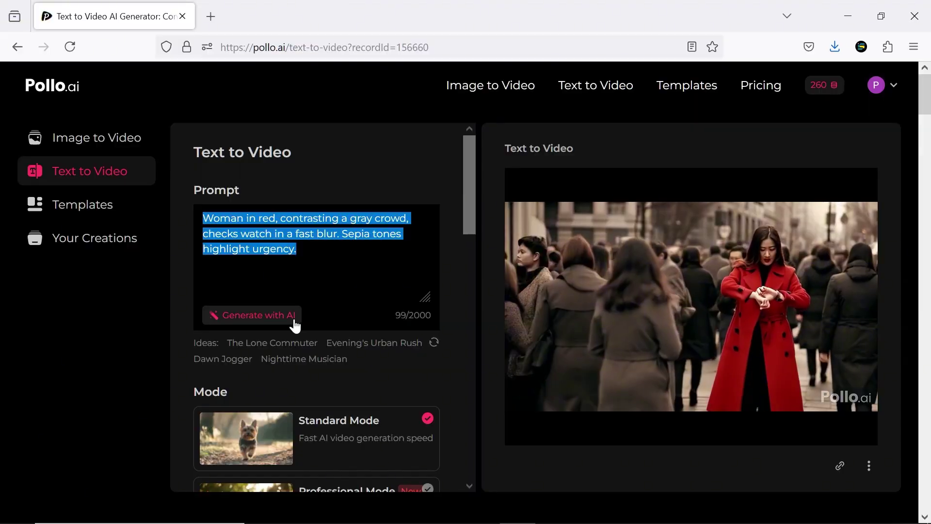
Have the AI helper expand 'a dog' into the superhero-costume dog chasing its tail prompt.
left_click(293, 318)
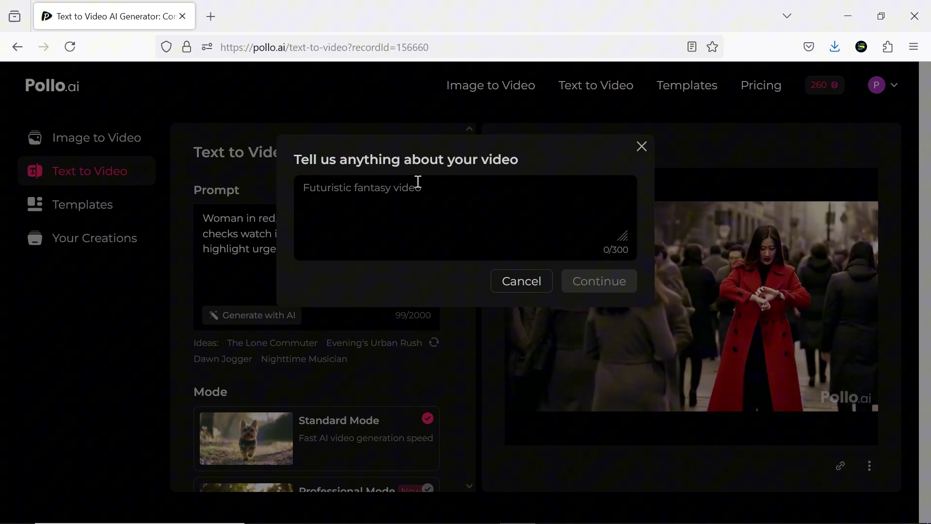
left_click(348, 211)
type("a dog")
left_click(588, 283)
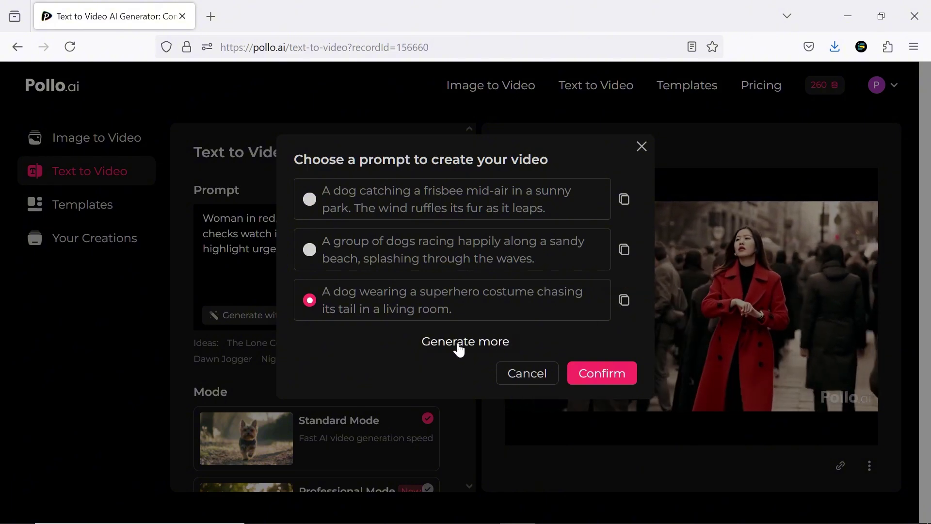
left_click(590, 382)
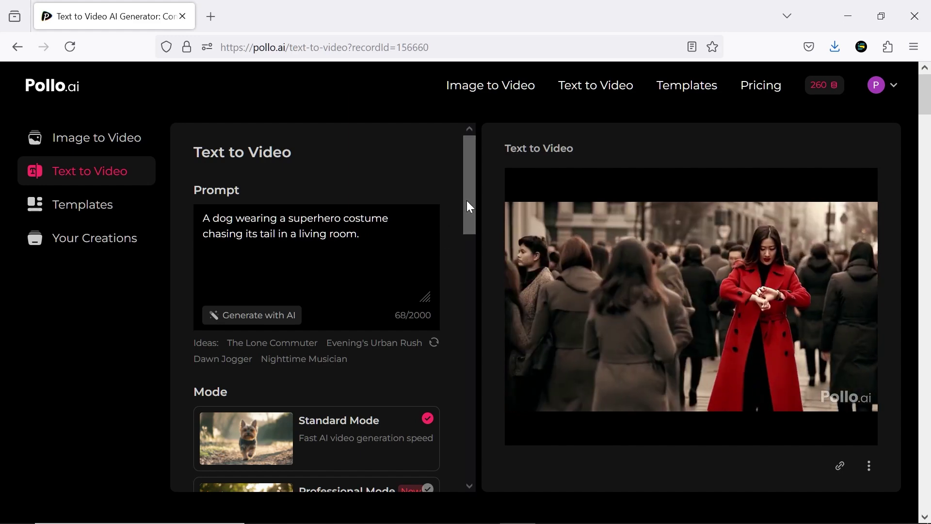
Start generating the superhero dog video in Standard Mode for 10 credits.
left_click_drag(467, 200, 470, 245)
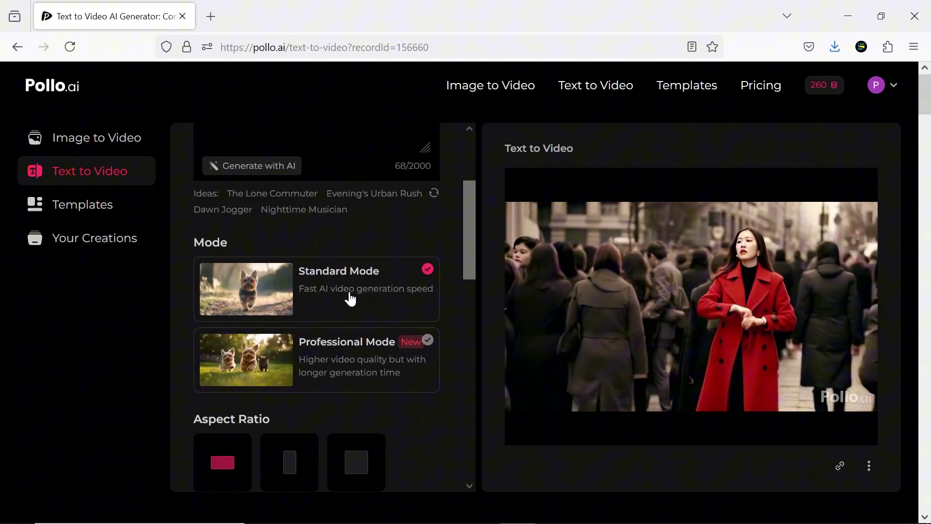
left_click_drag(471, 259, 463, 479)
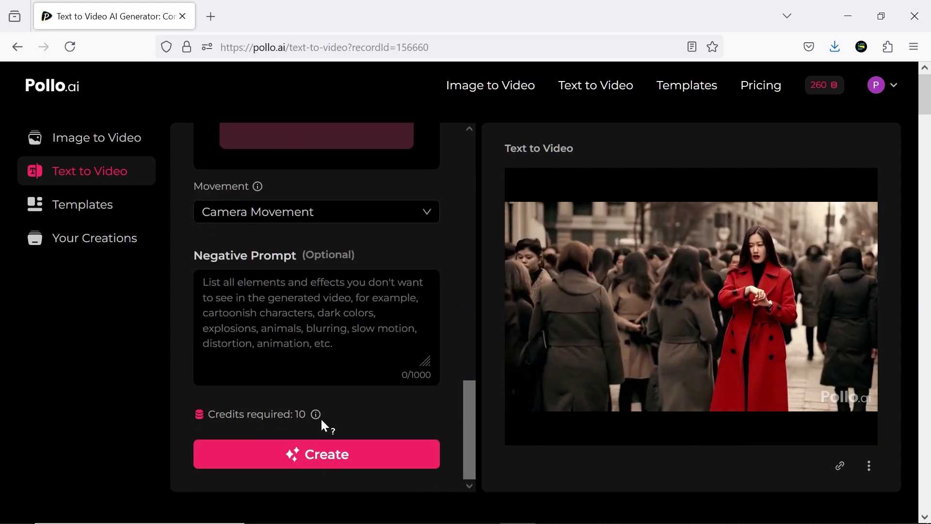
mouse_move(316, 417)
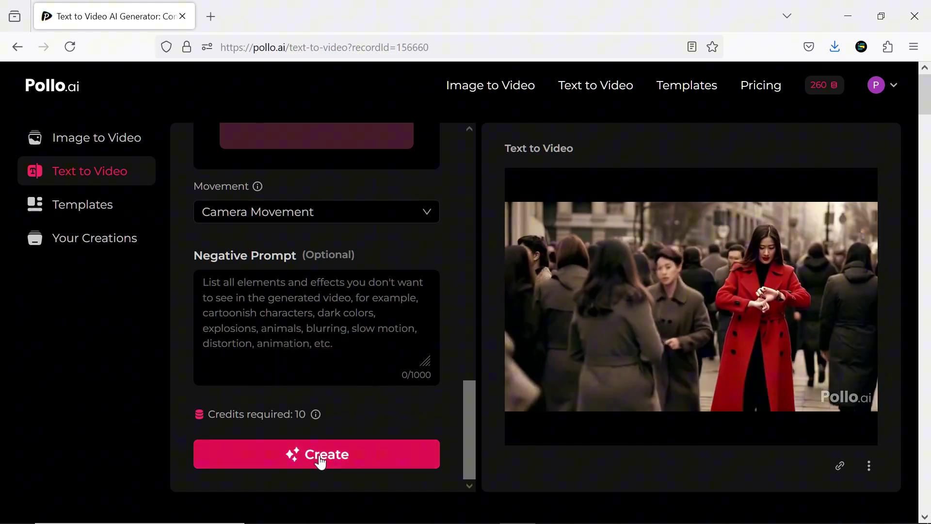
left_click(321, 460)
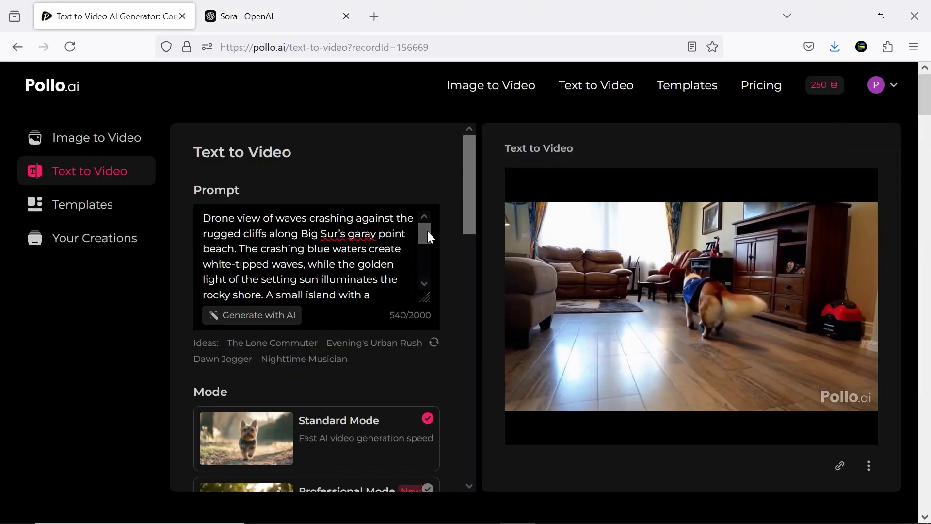
Scroll through the settings panel while preparing the Big Sur clip and SUV prompt.
left_click_drag(427, 231, 432, 265)
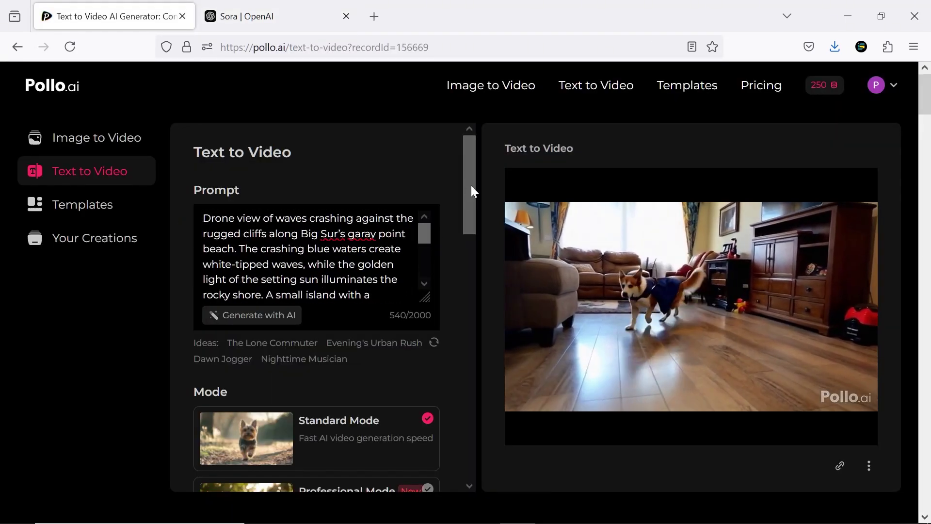
left_click_drag(471, 186, 474, 440)
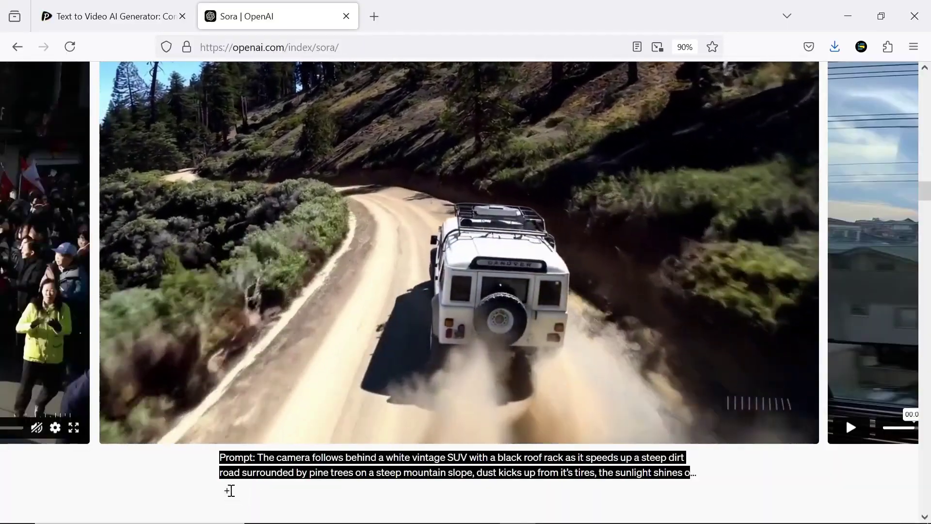
scroll(299, 452, "down", 2)
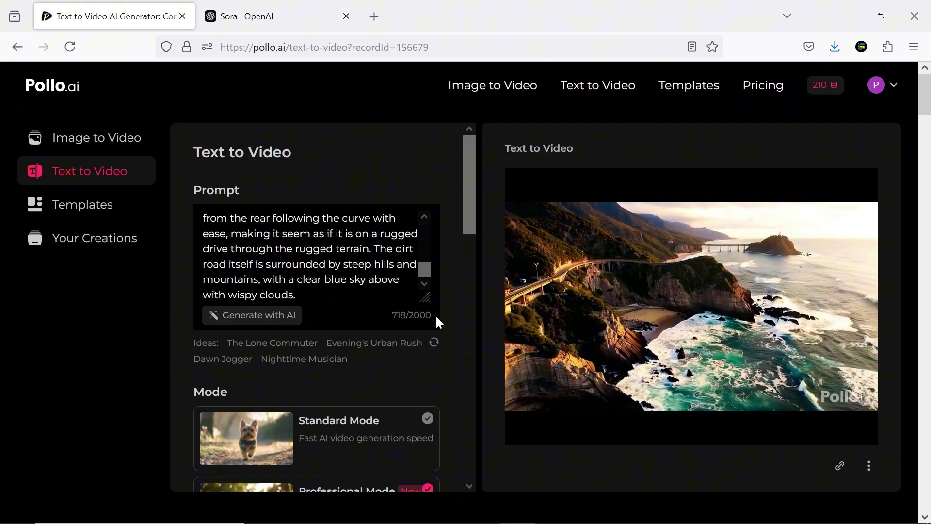
Generate the white SUV dirt-road clip, leaving 170 credits.
left_click_drag(469, 213, 469, 466)
left_click(397, 464)
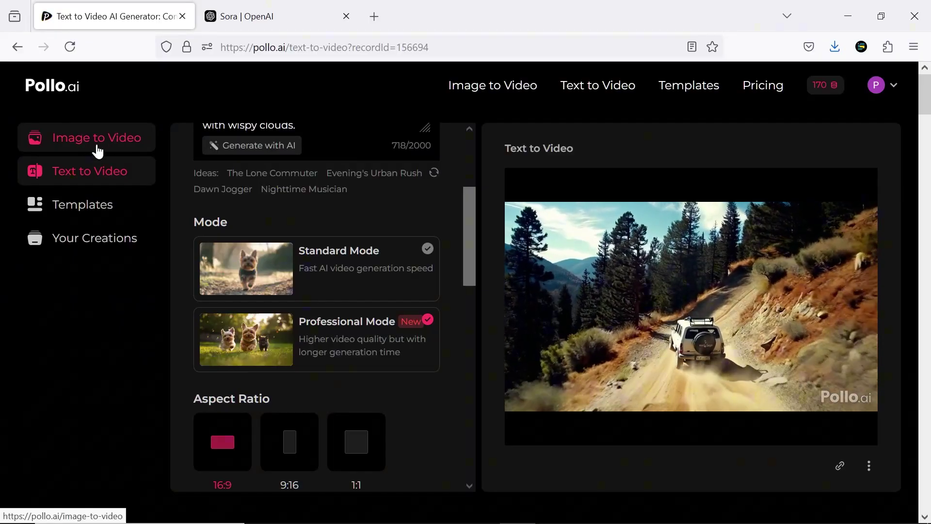
Upload the cartoon girl image as the start image, widening the crop to the whole picture.
left_click(99, 148)
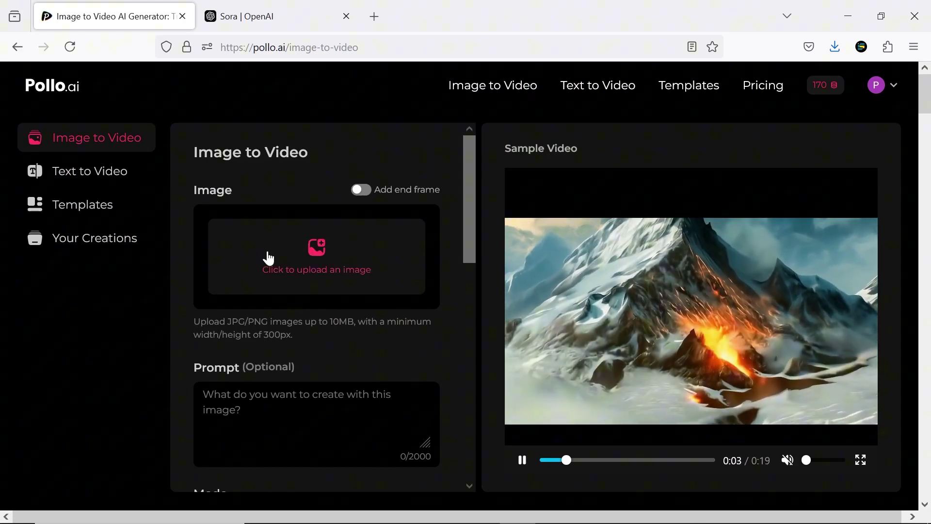
left_click(313, 259)
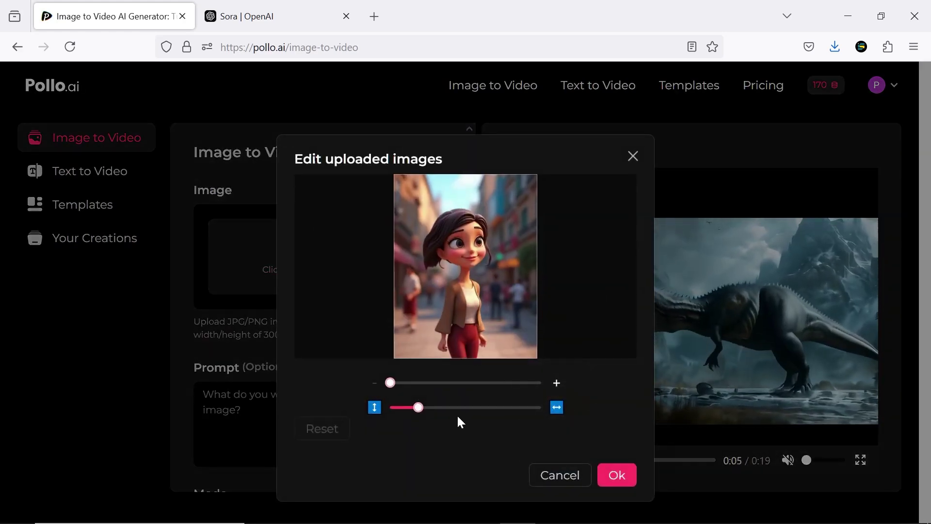
mouse_move(391, 383)
left_mouse_down()
mouse_move(444, 388)
mouse_move(395, 392)
left_mouse_up()
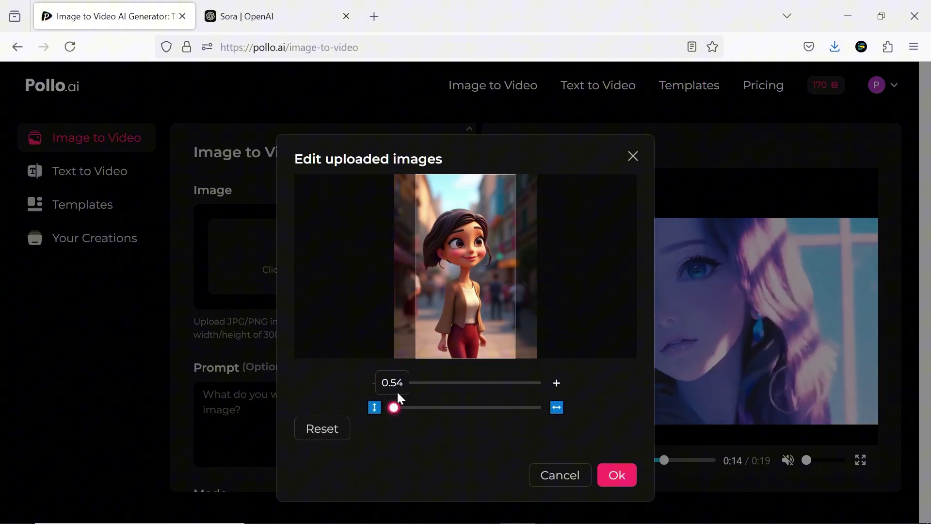
left_click_drag(399, 397, 420, 393)
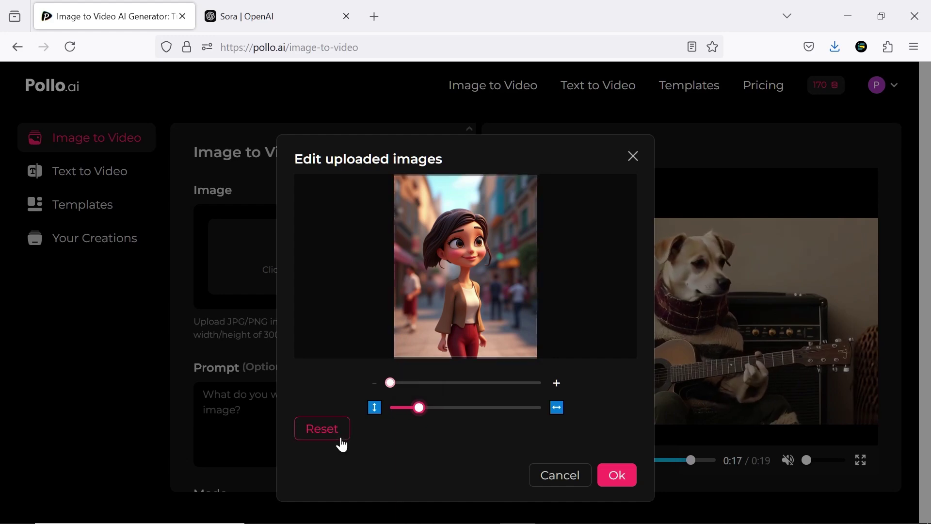
left_click(618, 477)
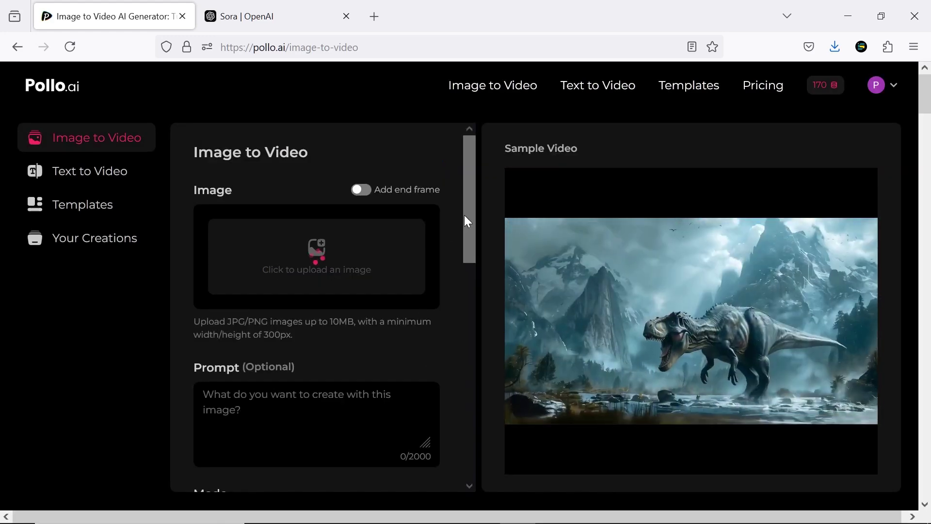
Try the higher-quality generation mode and review the Mode and Length settings.
left_click_drag(470, 221, 467, 264)
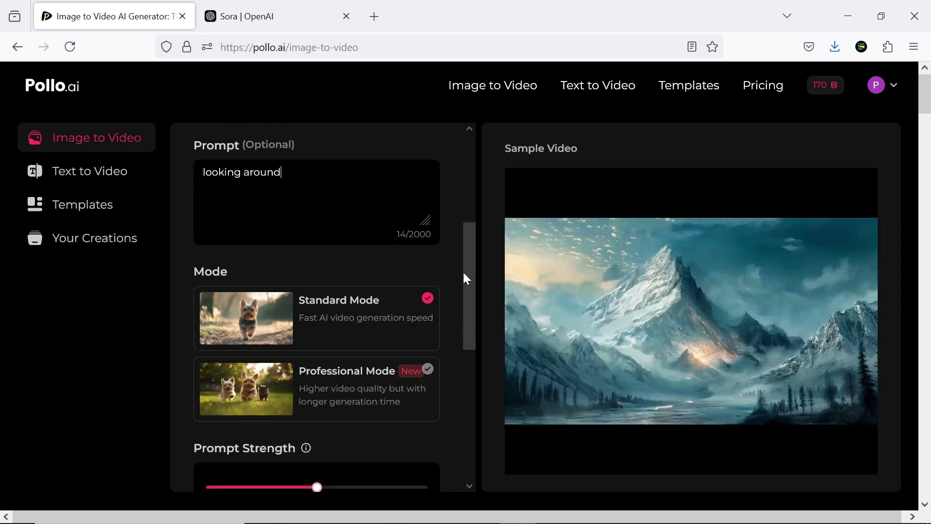
left_click_drag(464, 276, 465, 315)
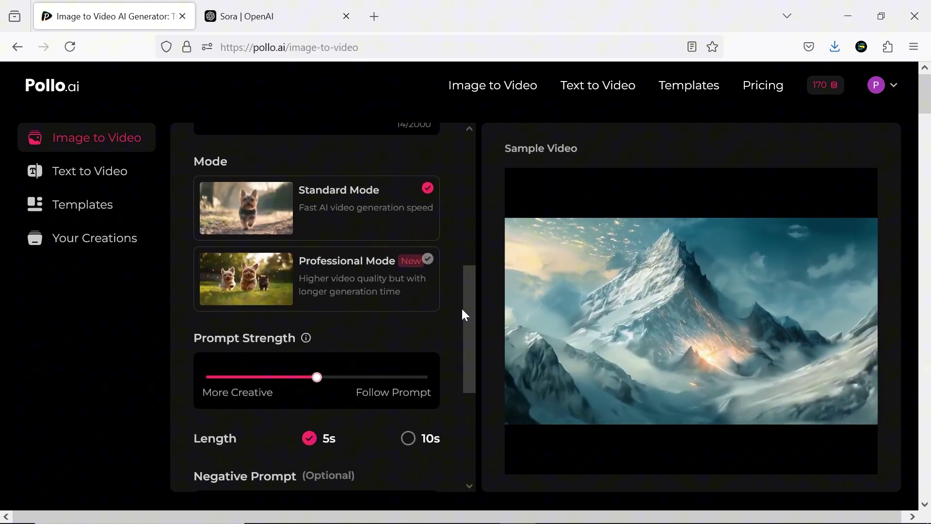
left_click(432, 286)
mouse_move(470, 283)
left_mouse_down()
mouse_move(460, 384)
mouse_move(470, 302)
left_mouse_up()
scroll(417, 444, "down", 4)
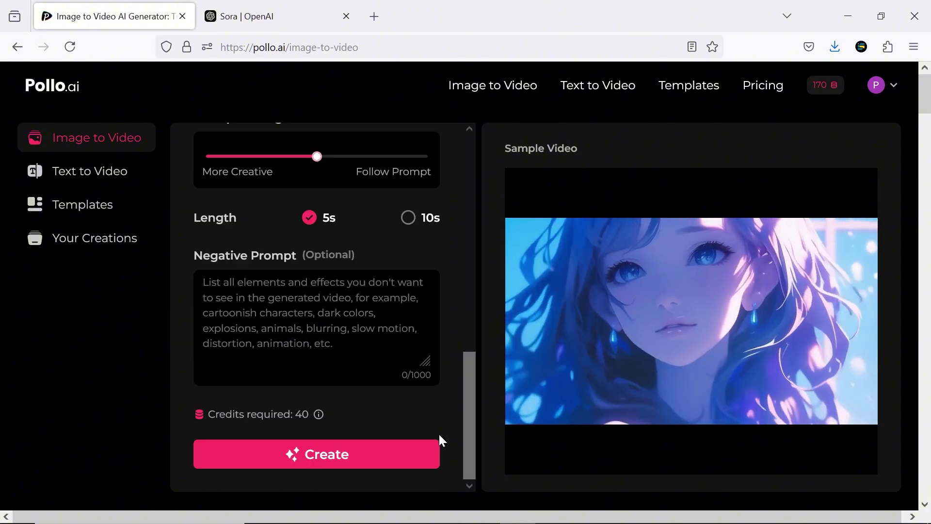
Generate the cartoon girl animation from the blinking prompt and return to the top of the settings.
left_click(400, 453)
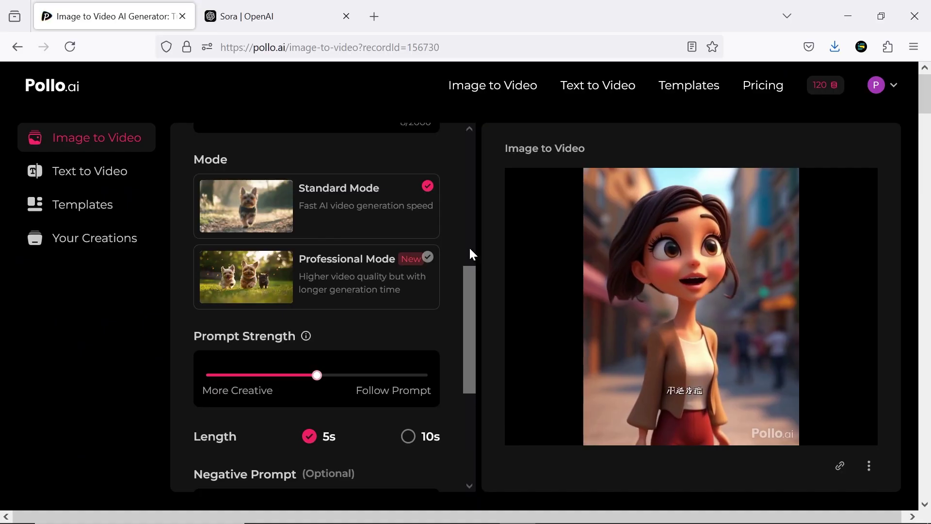
left_click(470, 250)
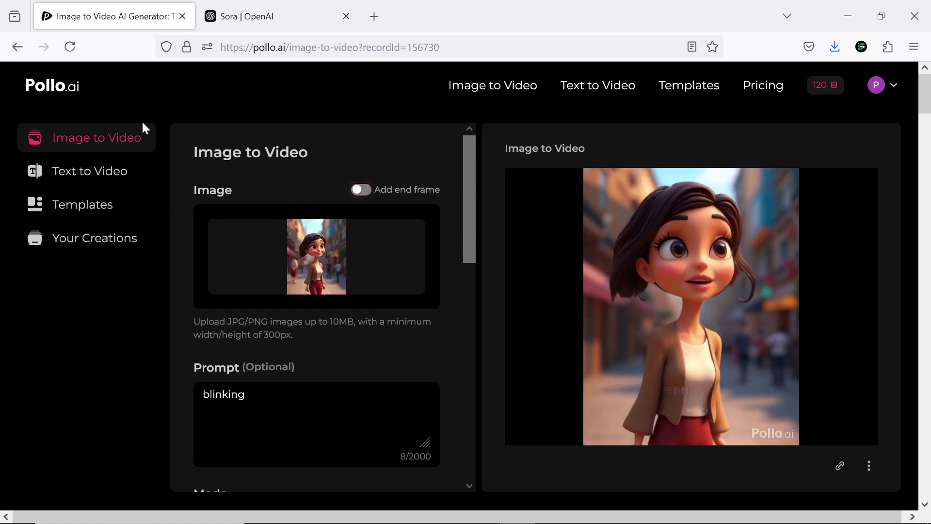
Open the AI Hug template from the Templates gallery.
left_click(87, 219)
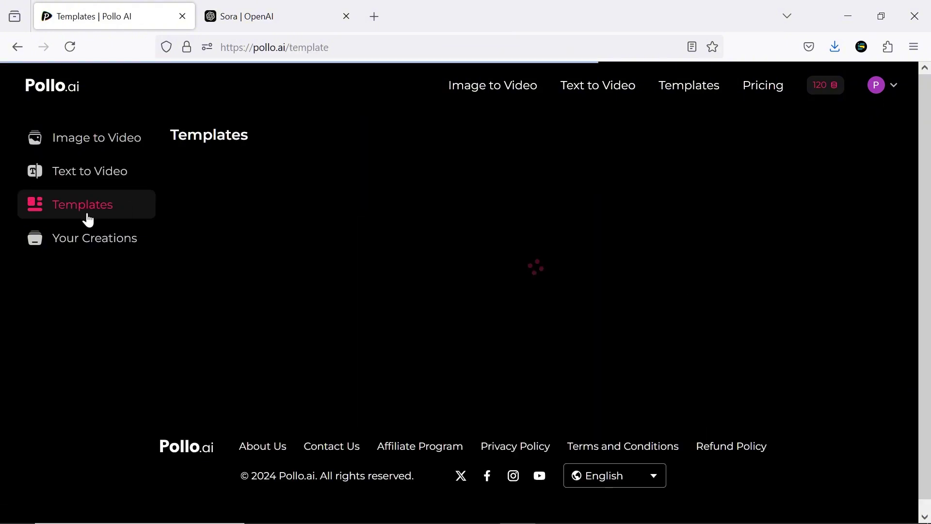
mouse_move(320, 270)
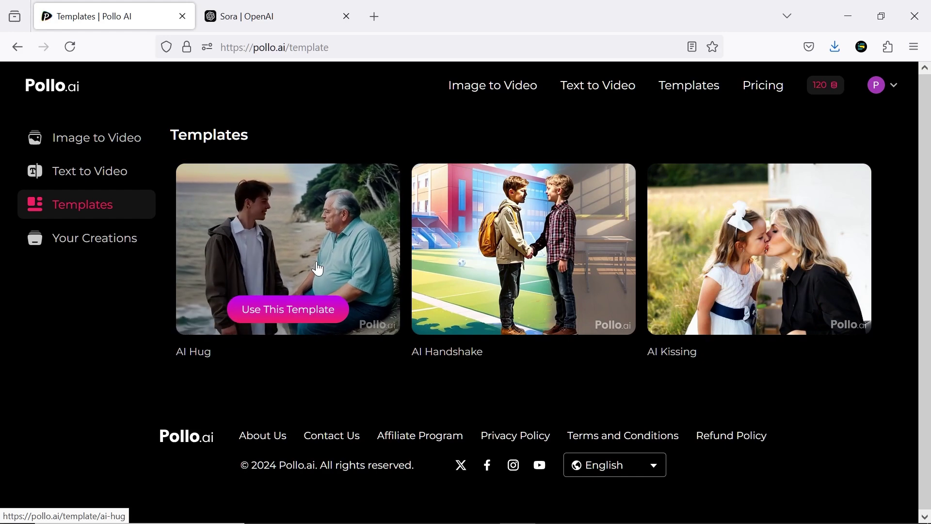
mouse_move(538, 268)
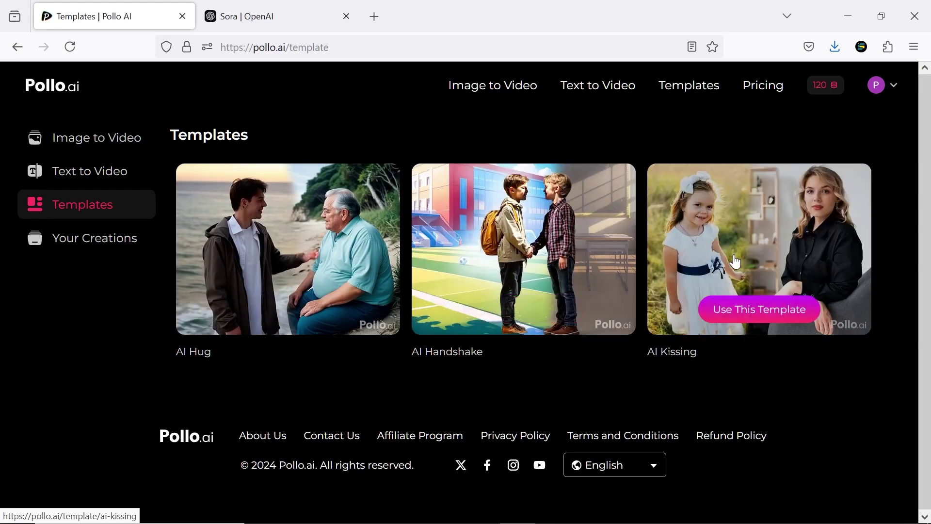
mouse_move(312, 289)
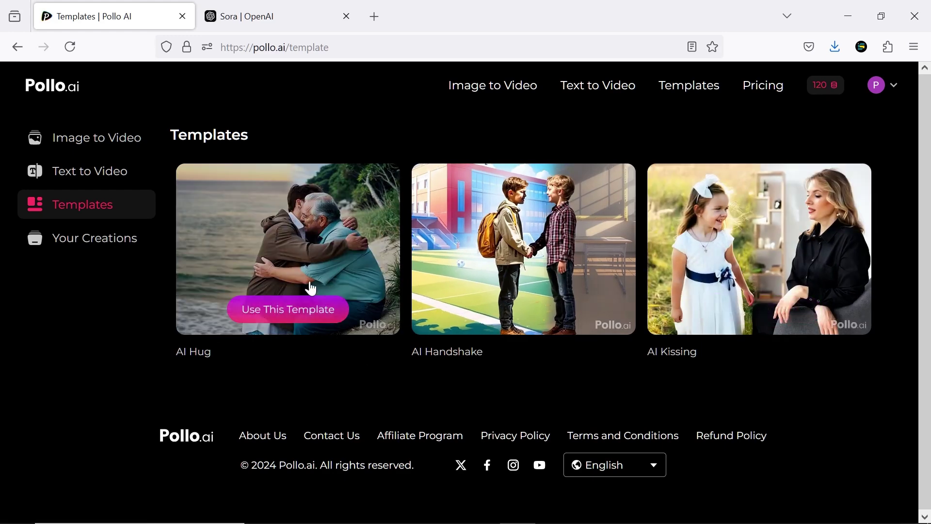
left_click(303, 253)
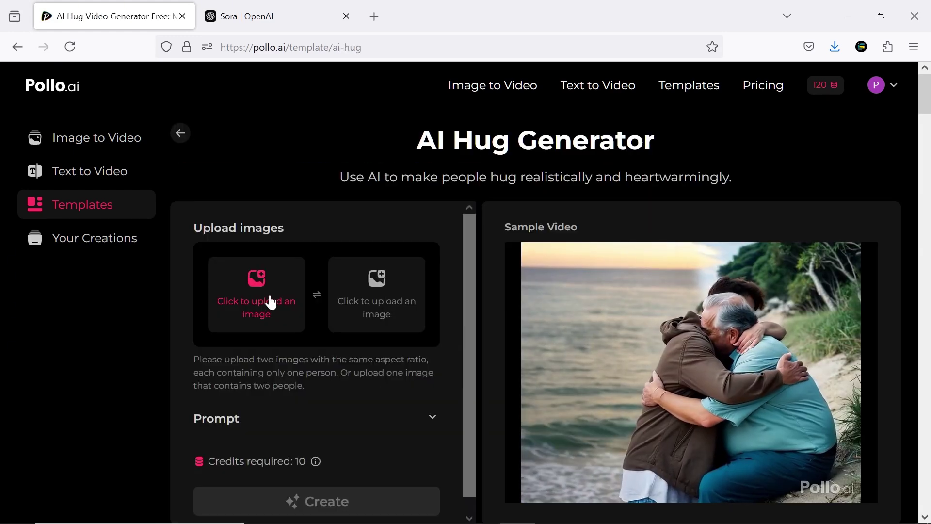
Upload both portrait photos, zooming the first one fully out.
left_click(271, 303)
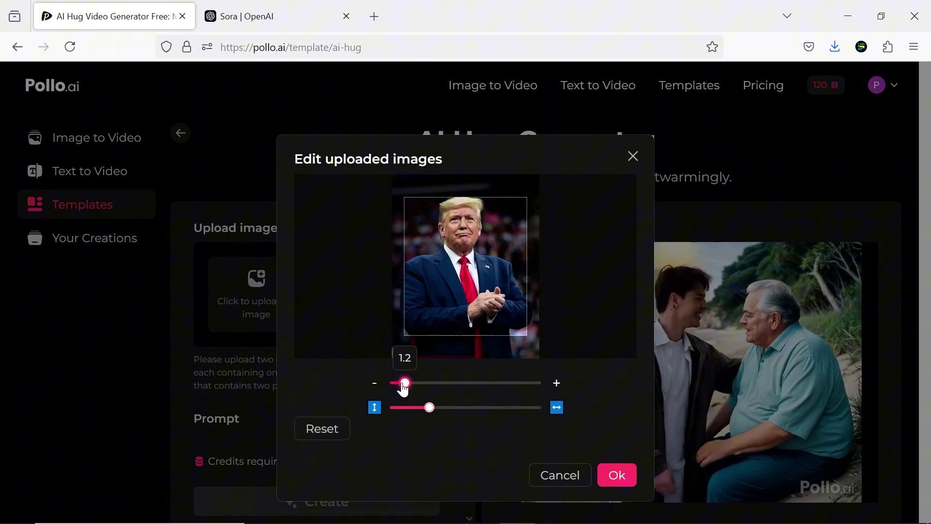
left_click_drag(396, 387, 391, 383)
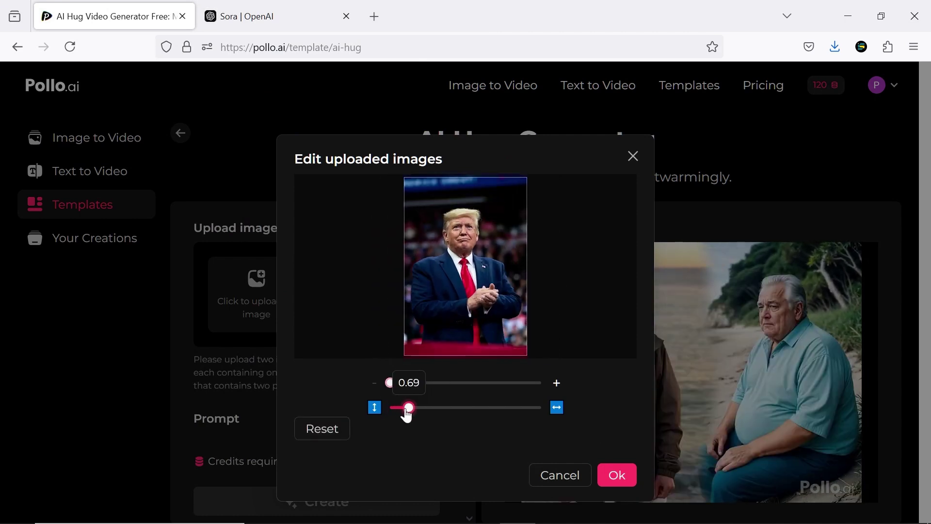
left_click(606, 473)
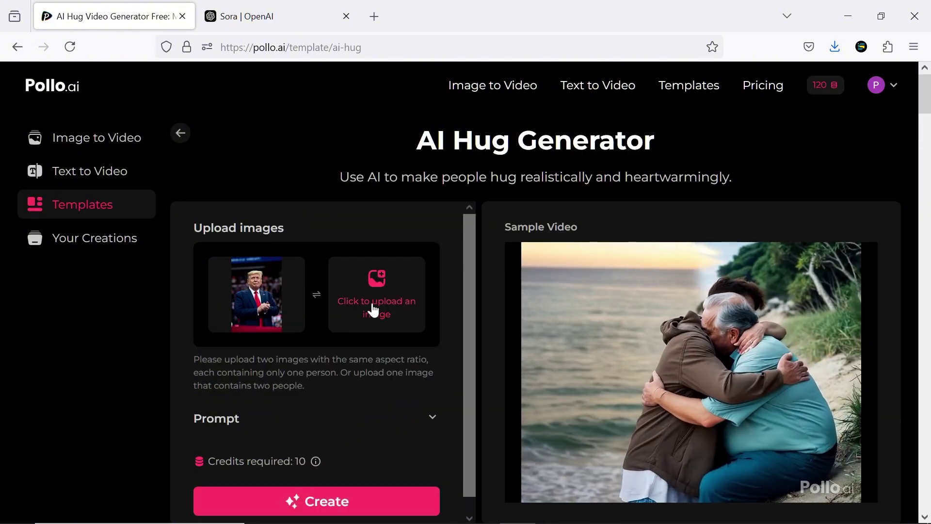
left_click(370, 307)
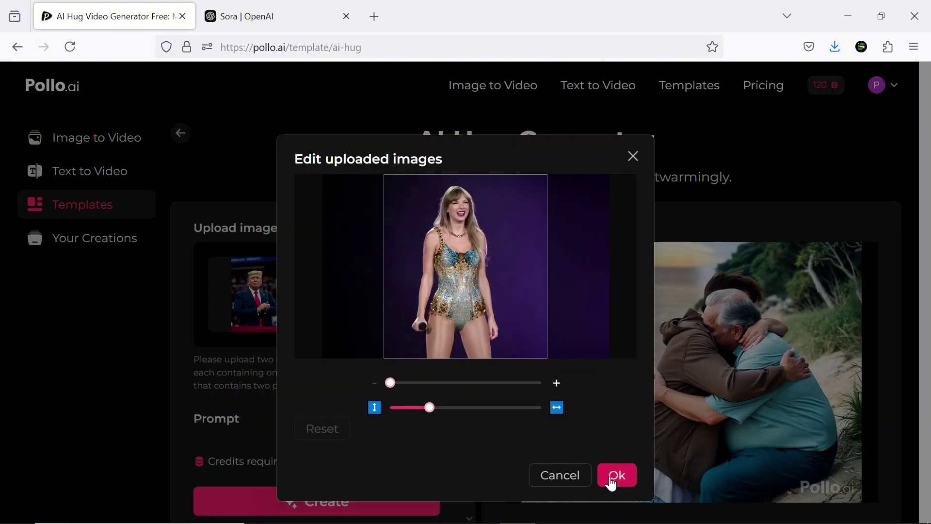
left_click(609, 477)
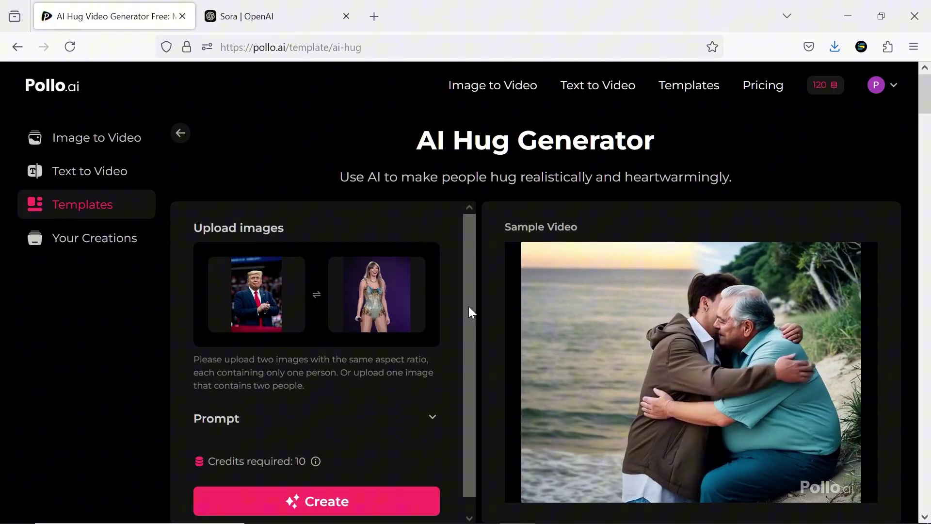
Check the default hug prompt and generate the hug video, leaving 90 credits.
scroll(466, 320, "down", 1)
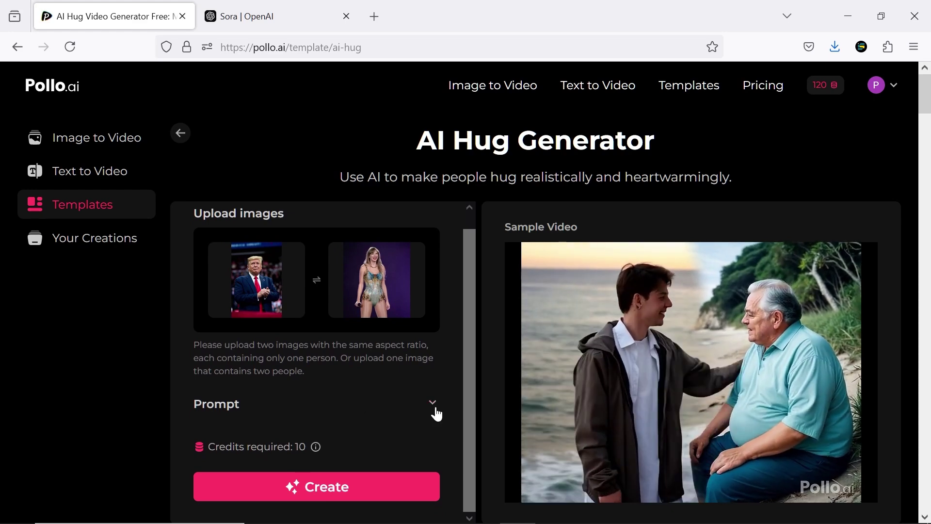
left_click(434, 406)
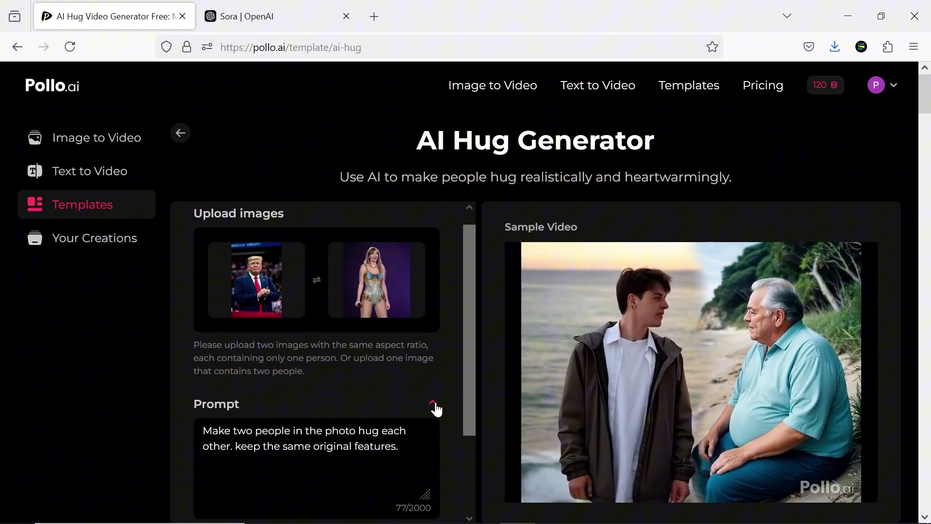
left_click(434, 407)
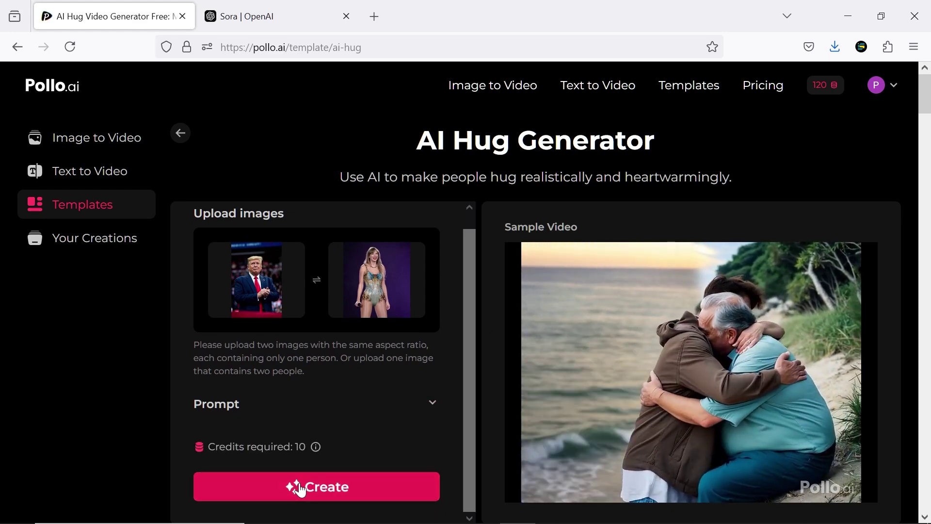
left_click(301, 490)
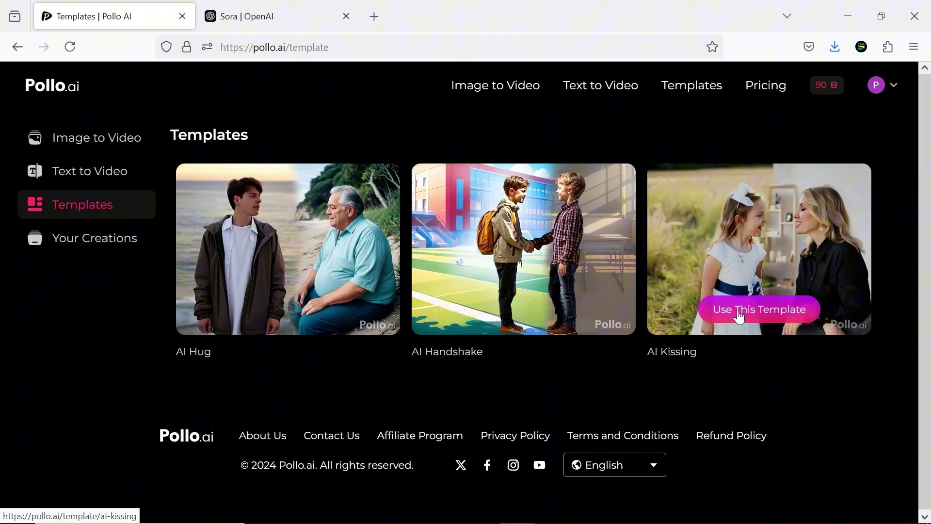
Open the AI Kissing template and add the woman's portrait as the first person.
left_click(739, 316)
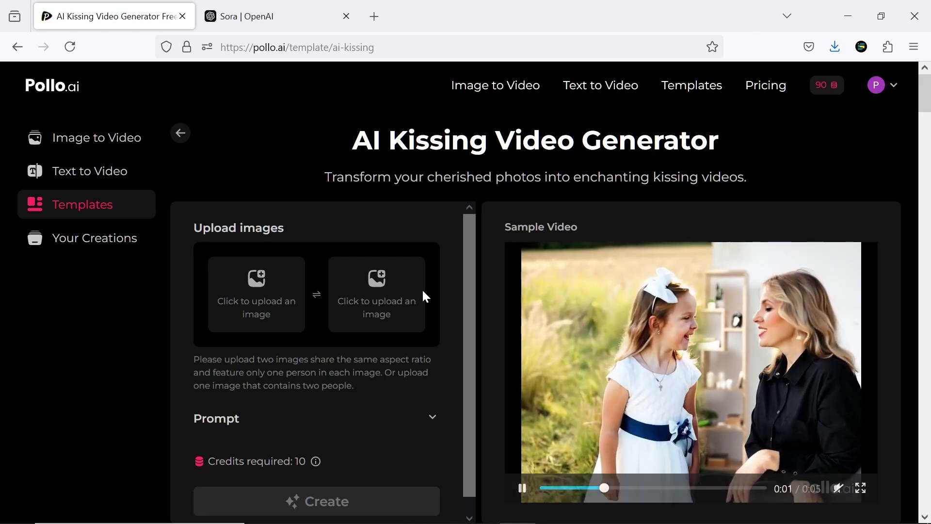
left_click(272, 295)
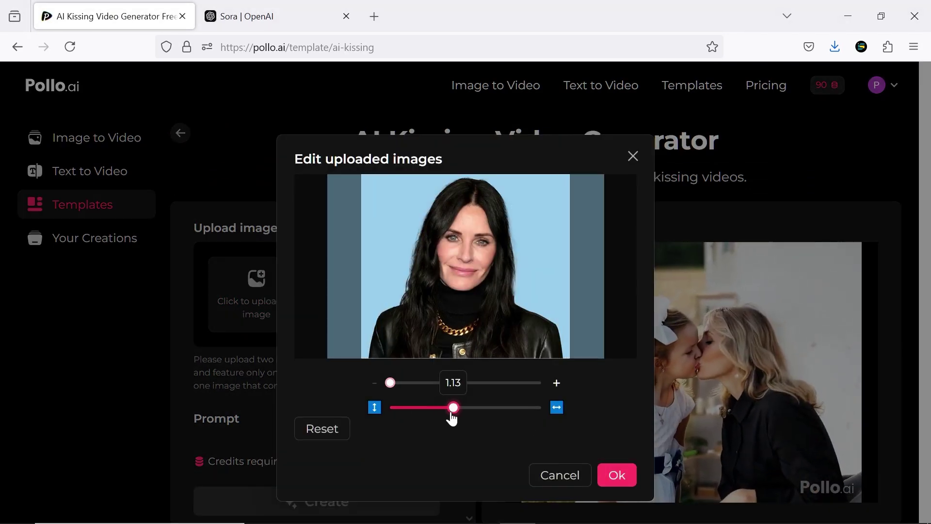
left_click(615, 485)
Add the man's portrait as the second person, widening its crop slightly.
left_click(368, 304)
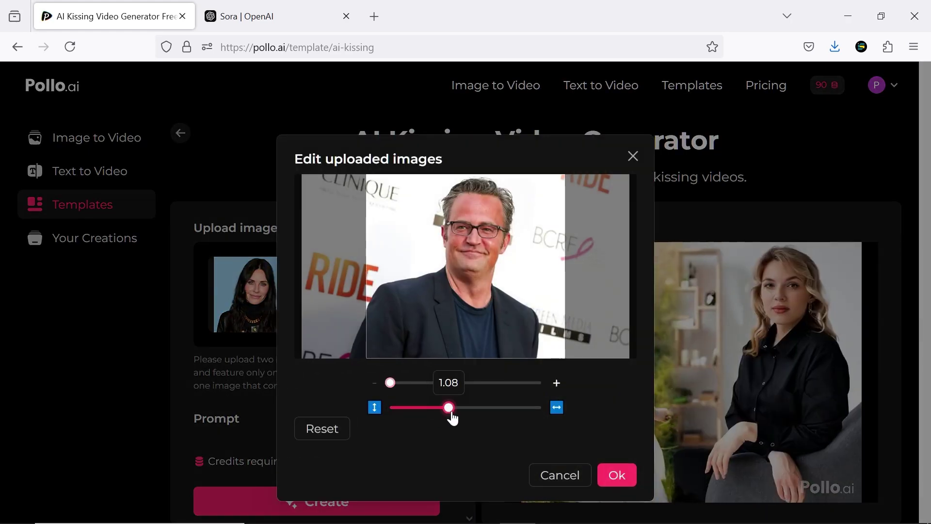
left_click_drag(452, 419, 456, 419)
left_click(617, 475)
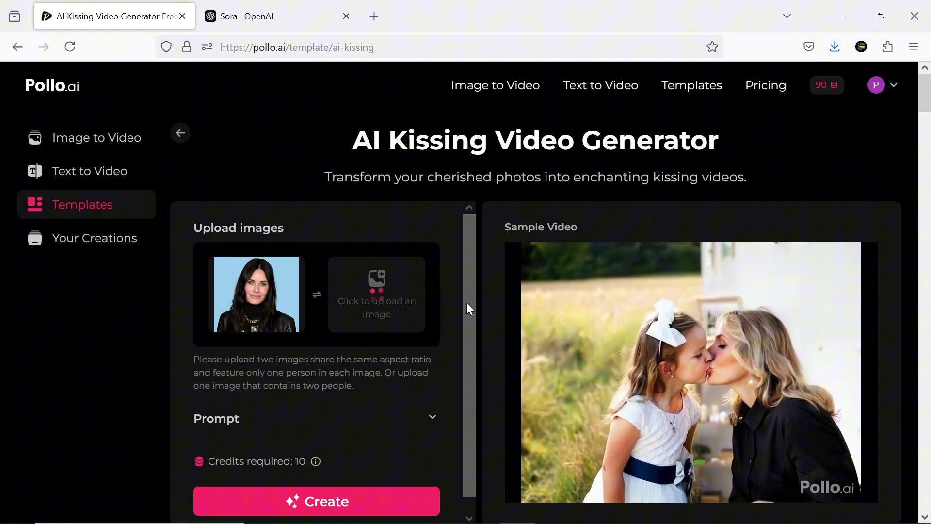
left_click_drag(468, 308, 470, 339)
Create the 5-second AI Kissing video of the woman and man.
left_click(856, 458)
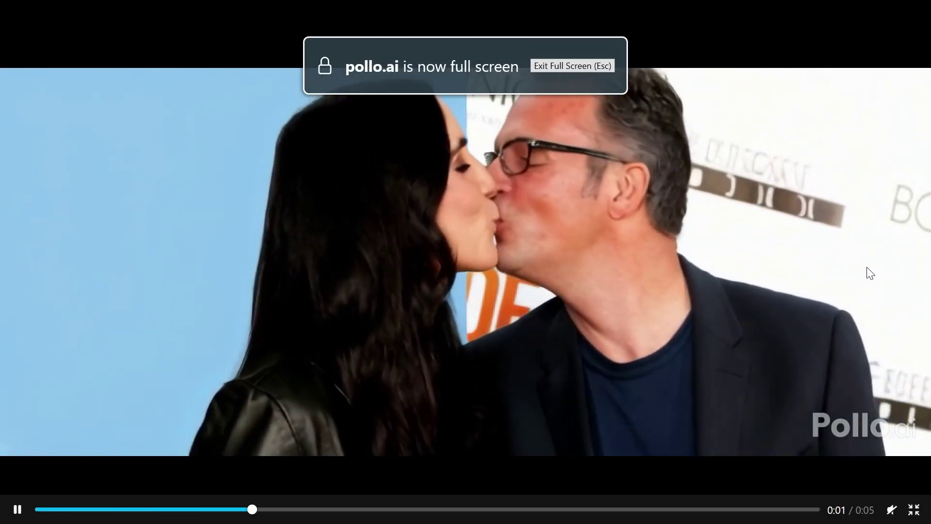